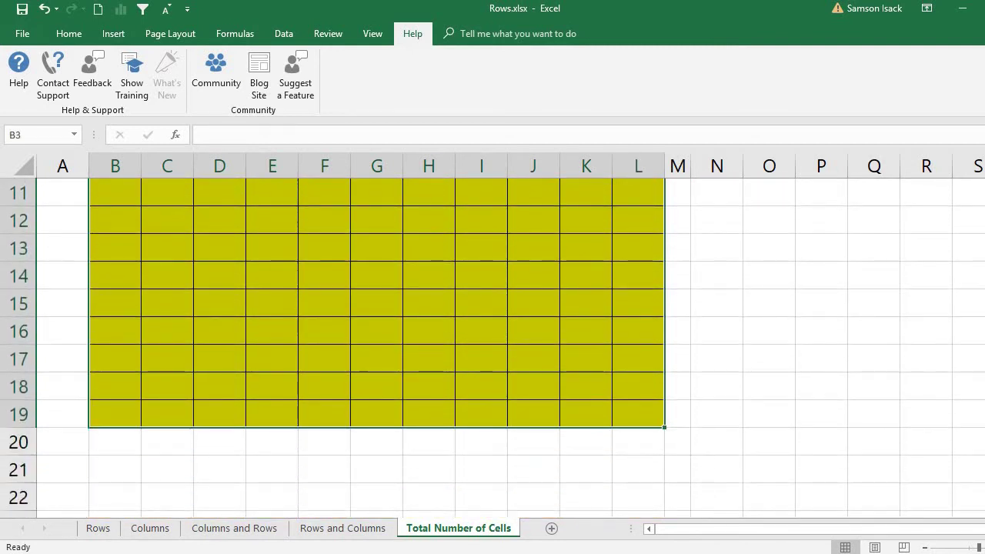
# - Examine the yellow range's first column B3:B19 and first row B3:L3, plus the ROWS x COLUMNS rule in N3
pyautogui.scroll(3, 493, 346)
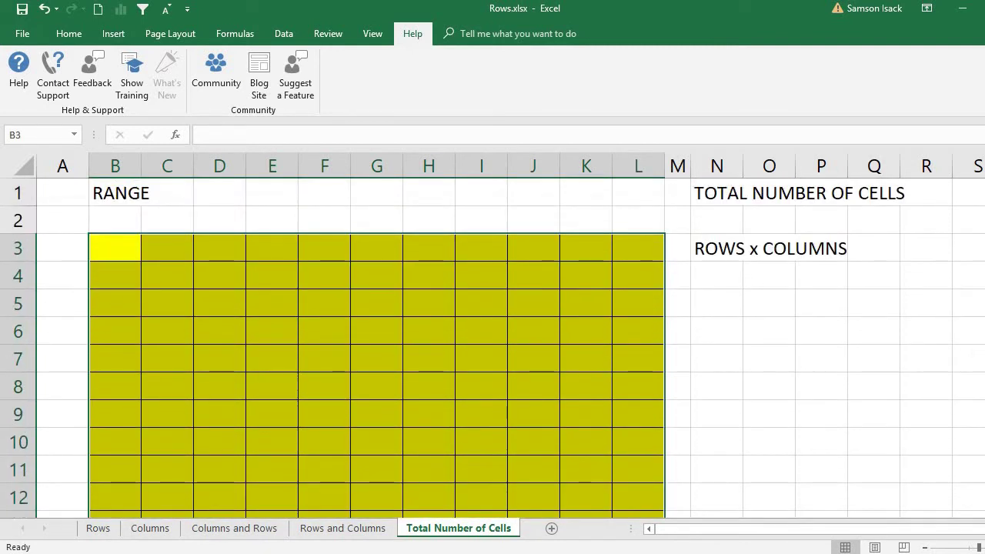
pyautogui.click(243, 260)
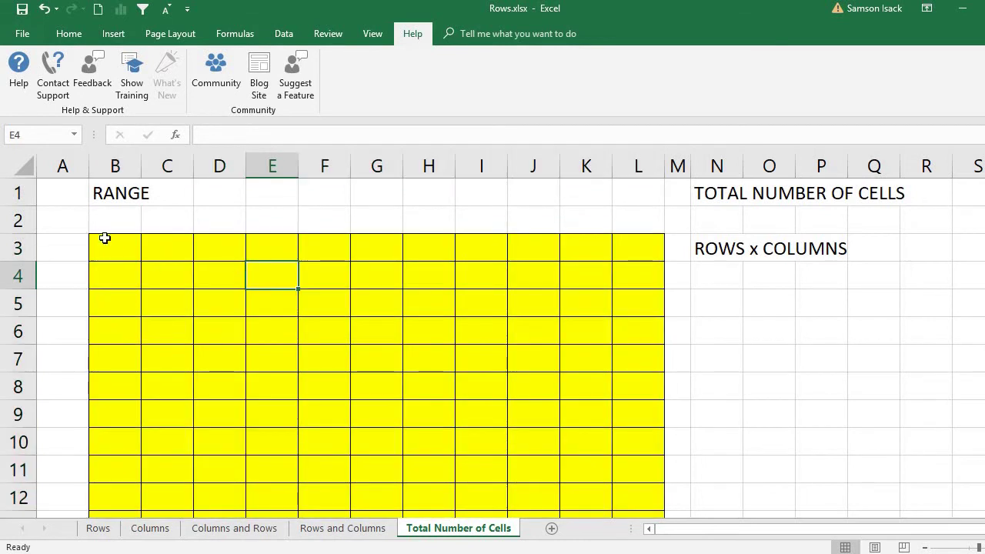
pyautogui.click(108, 247)
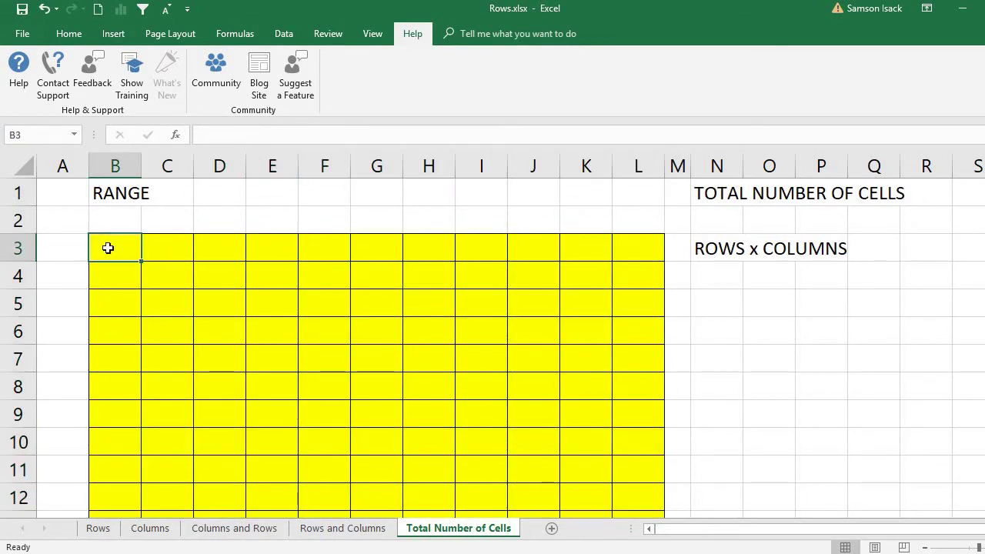
pyautogui.moveTo(107, 247); pyautogui.dragTo(160, 380)
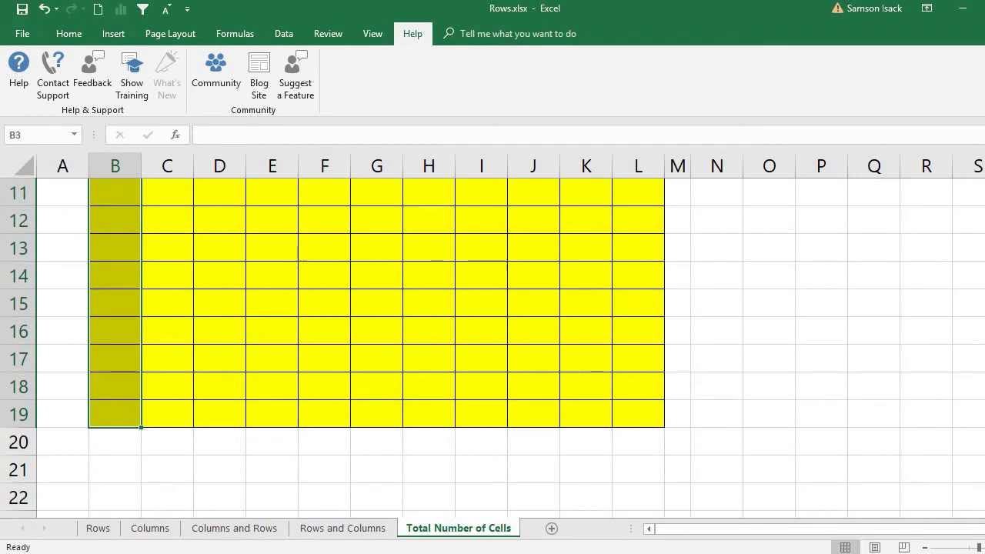
pyautogui.scroll(4, 328, 259)
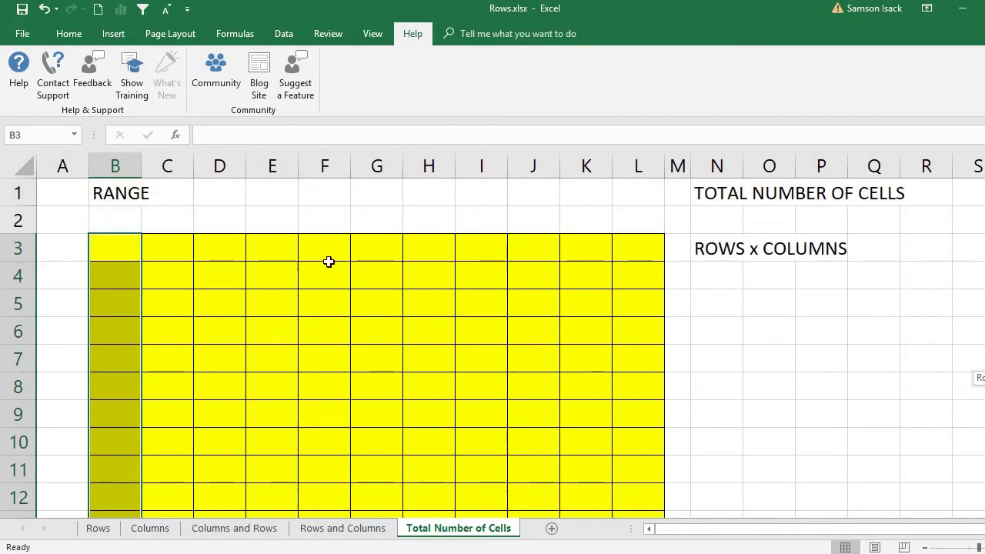
pyautogui.click(98, 244)
pyautogui.moveTo(264, 252); pyautogui.dragTo(649, 251)
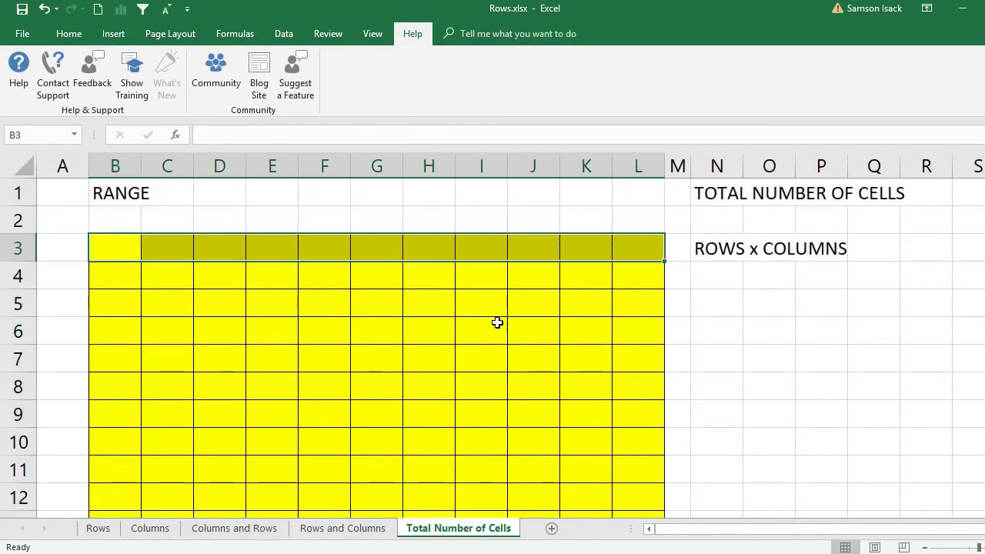
pyautogui.click(112, 246)
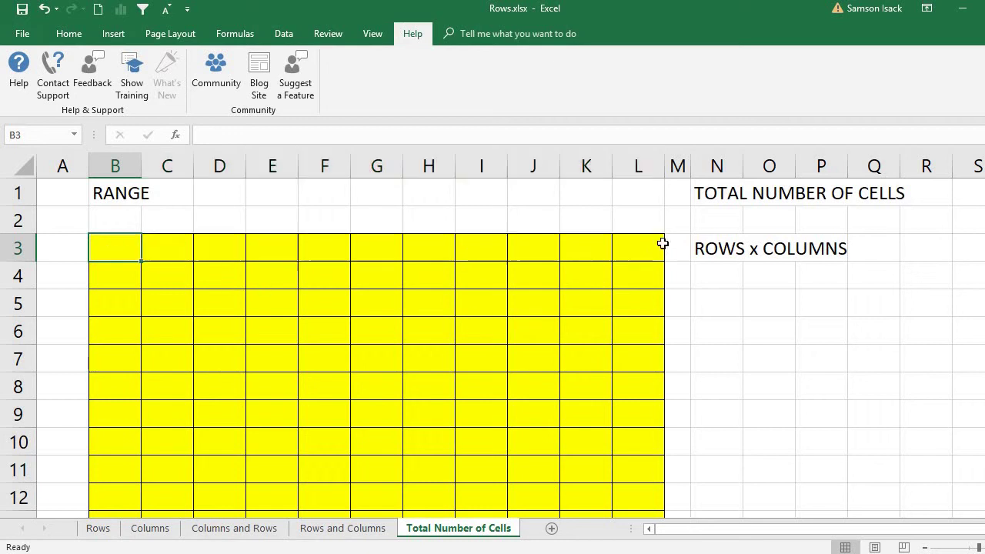
pyautogui.click(723, 250)
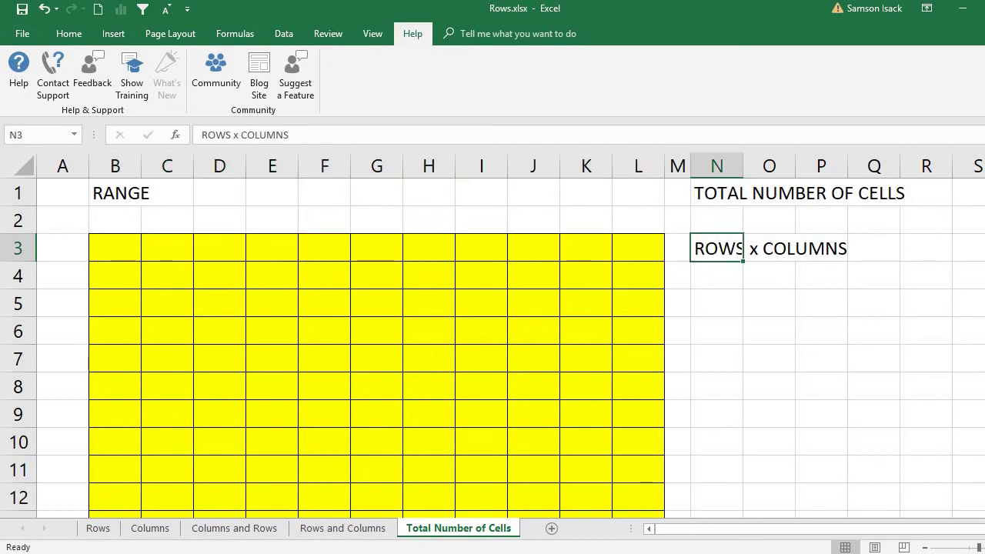
# - Enter the label ROWS in cell N5 and widen column N to fit it
pyautogui.click(715, 300)
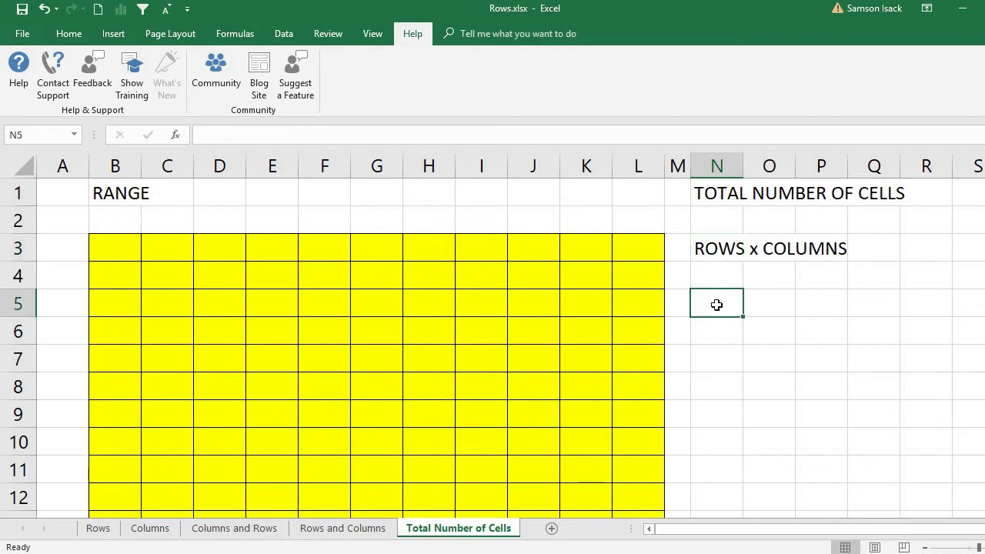
pyautogui.write('ROWS')
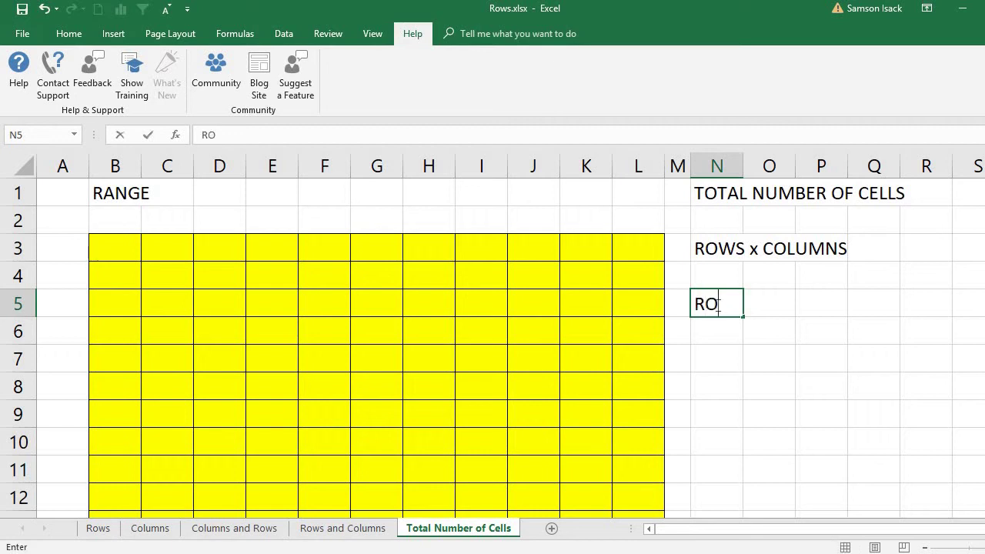
pyautogui.click(761, 354)
pyautogui.click(770, 298)
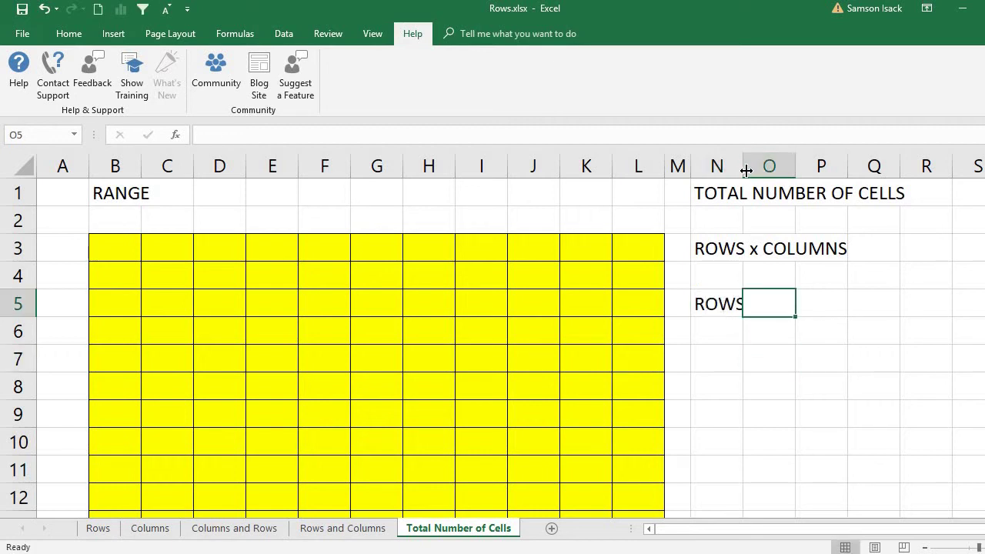
pyautogui.moveTo(746, 170); pyautogui.dragTo(764, 170)
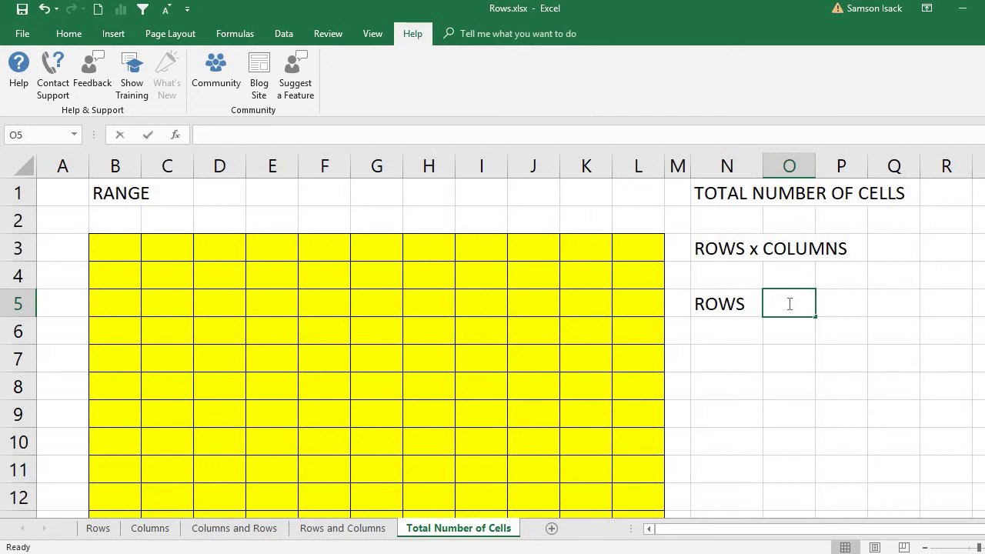
# - Start a formula in cell O5 with the function name =ROWS
pyautogui.doubleClick(789, 304)
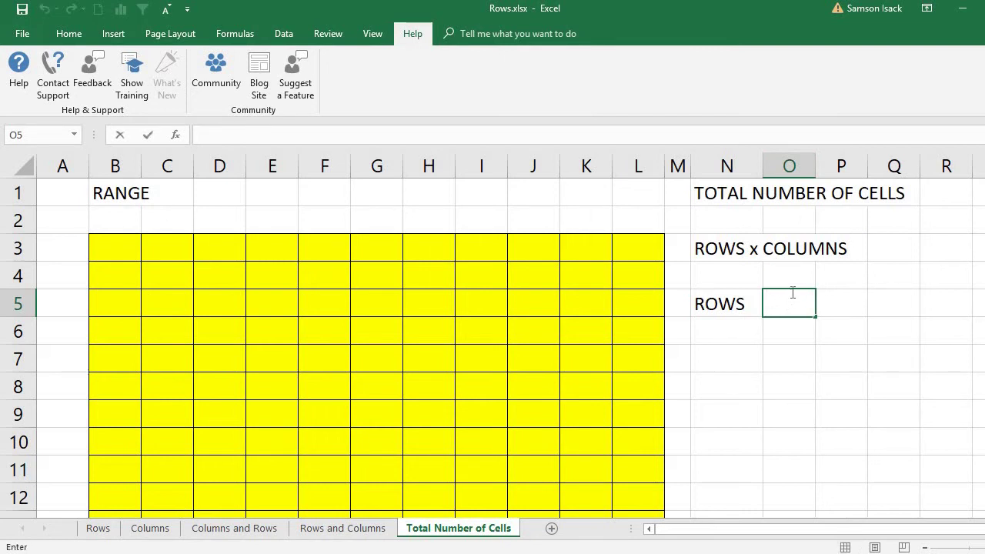
pyautogui.write('=R')
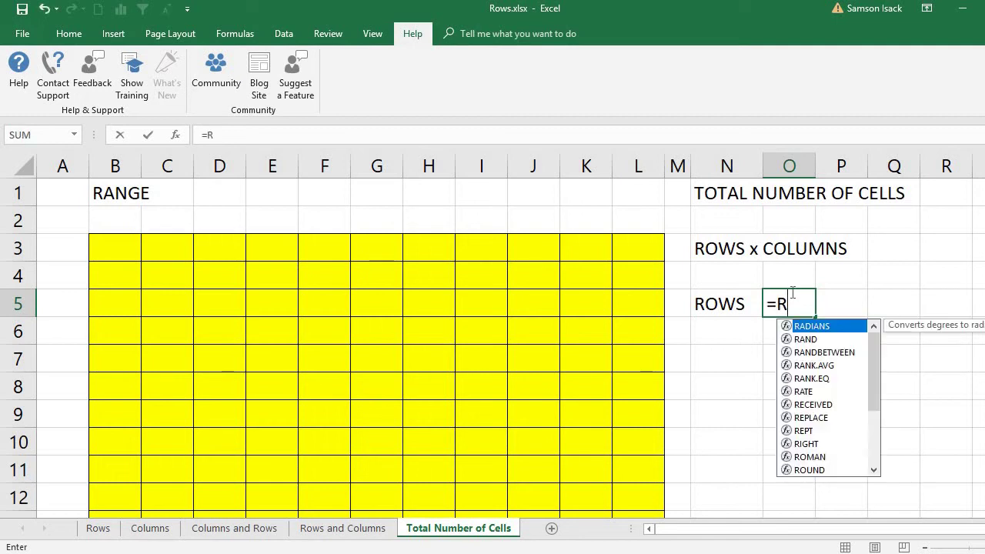
pyautogui.write('OWS')
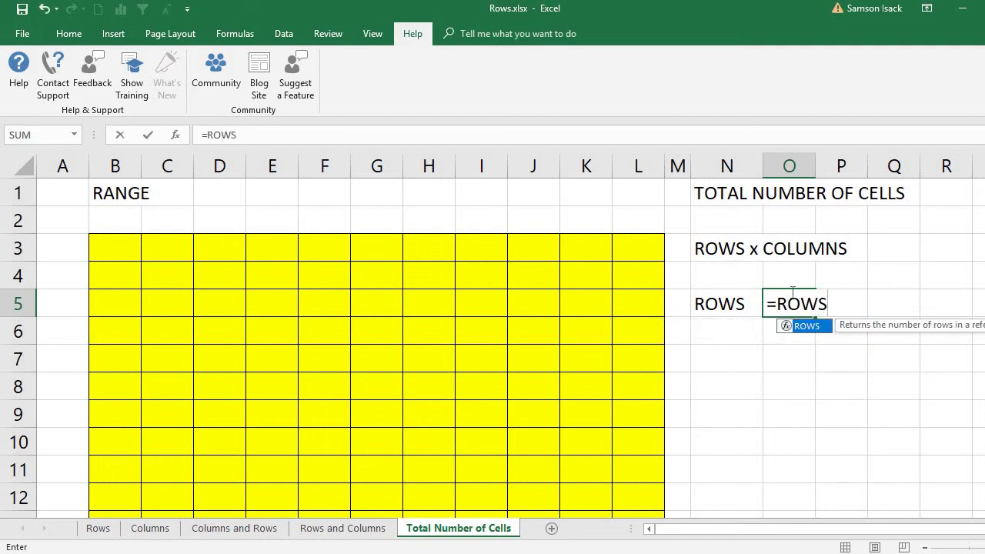
pyautogui.write('(')
pyautogui.press('BackSpace')
# - Examine the description and argument hint of the ROWS function while keeping the formula in O5 at =ROWS
pyautogui.hscroll(3, 689, 303)
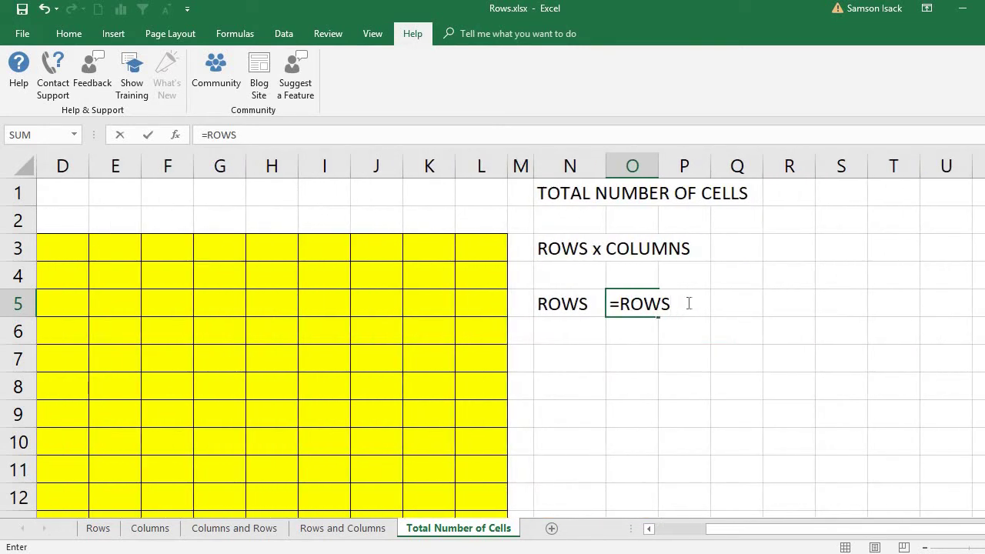
pyautogui.press('F2')
pyautogui.press('BackSpace')
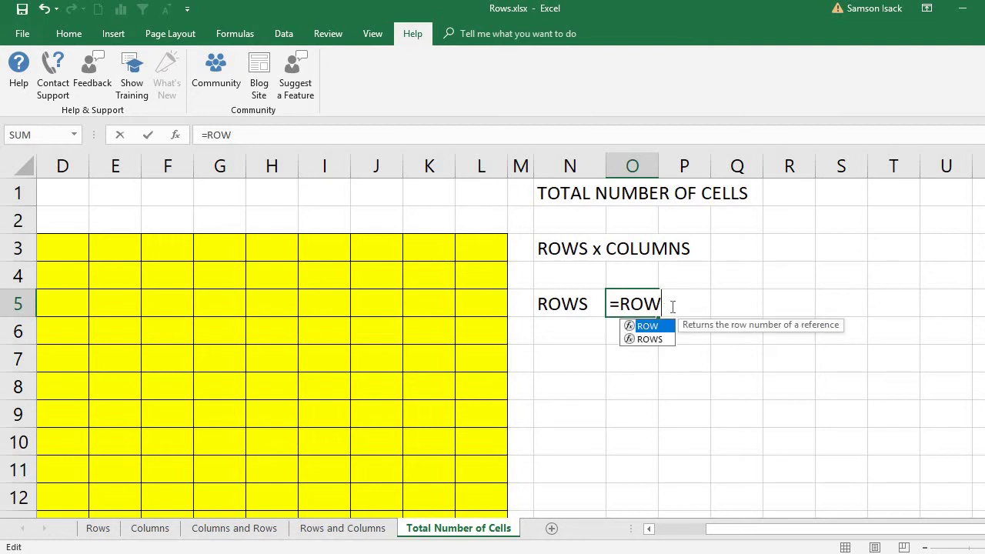
pyautogui.doubleClick(661, 340)
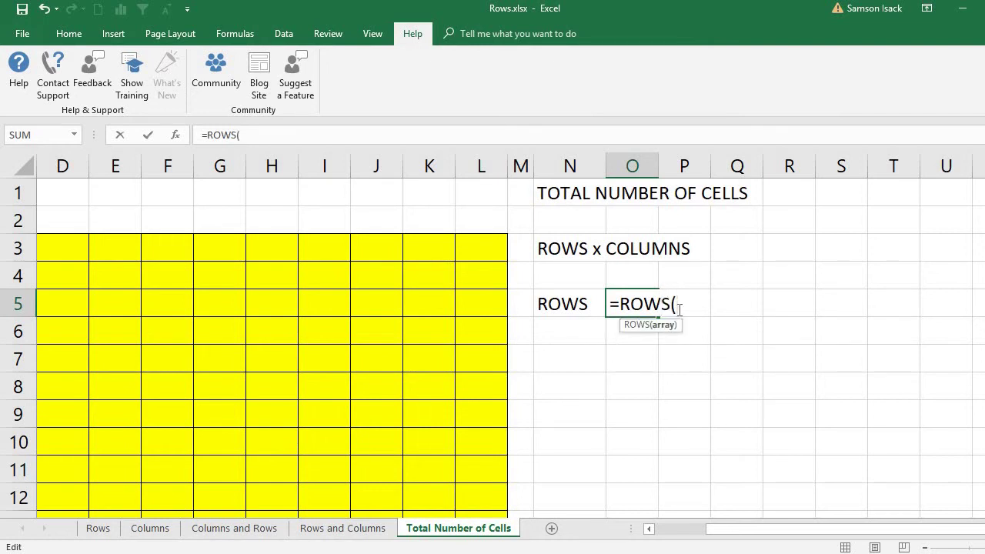
pyautogui.press('BackSpace')
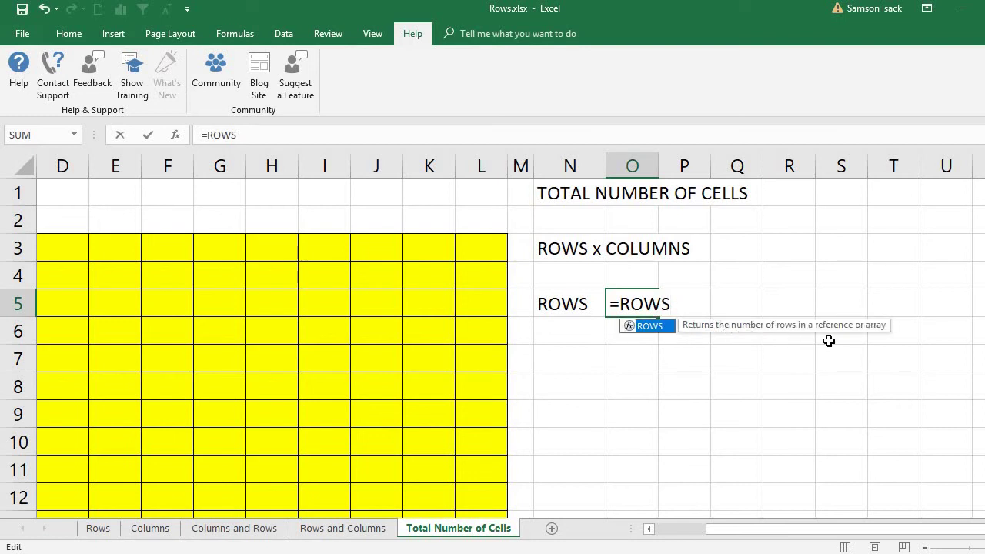
pyautogui.click(649, 529)
pyautogui.click(649, 528)
pyautogui.click(648, 529)
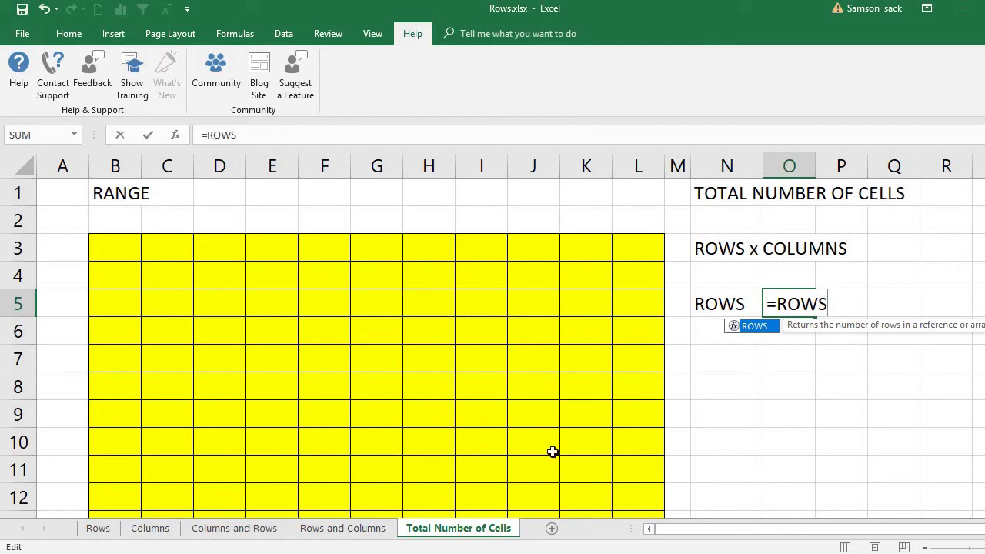
# - Complete the row-count formula in O5 as =ROWS(B3:L19), using the whole yellow range as its array
pyautogui.write('(')
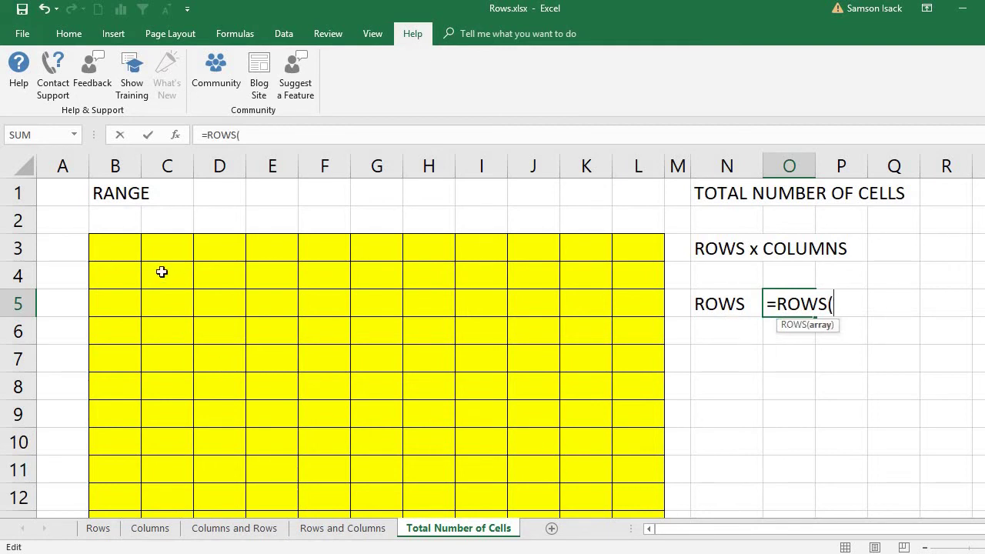
pyautogui.moveTo(119, 257); pyautogui.dragTo(633, 415)
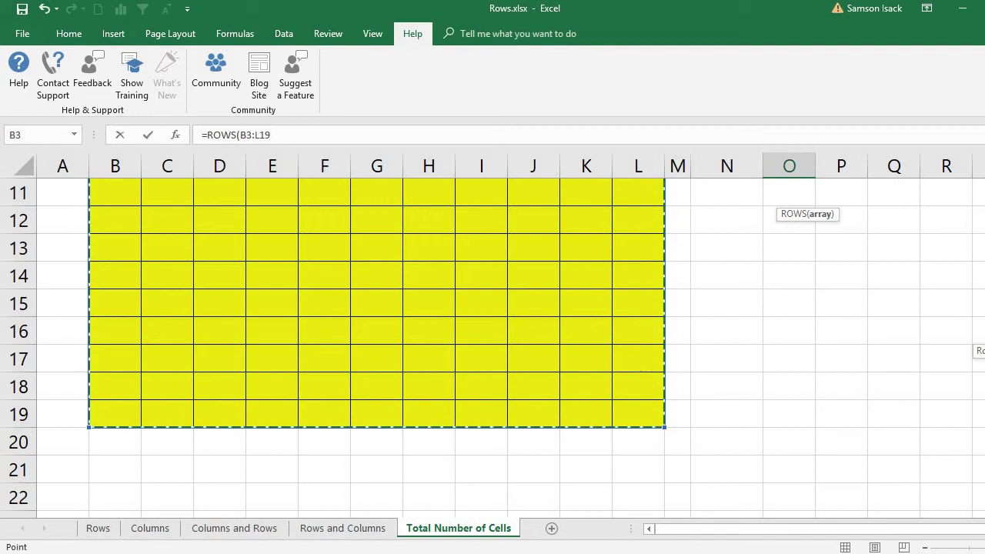
pyautogui.scroll(4, 979, 351)
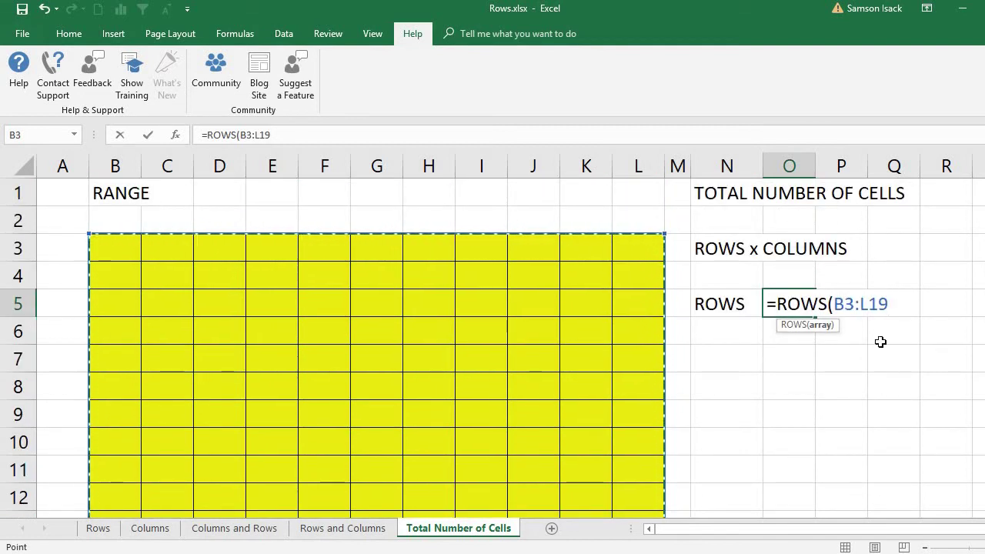
pyautogui.write(')')
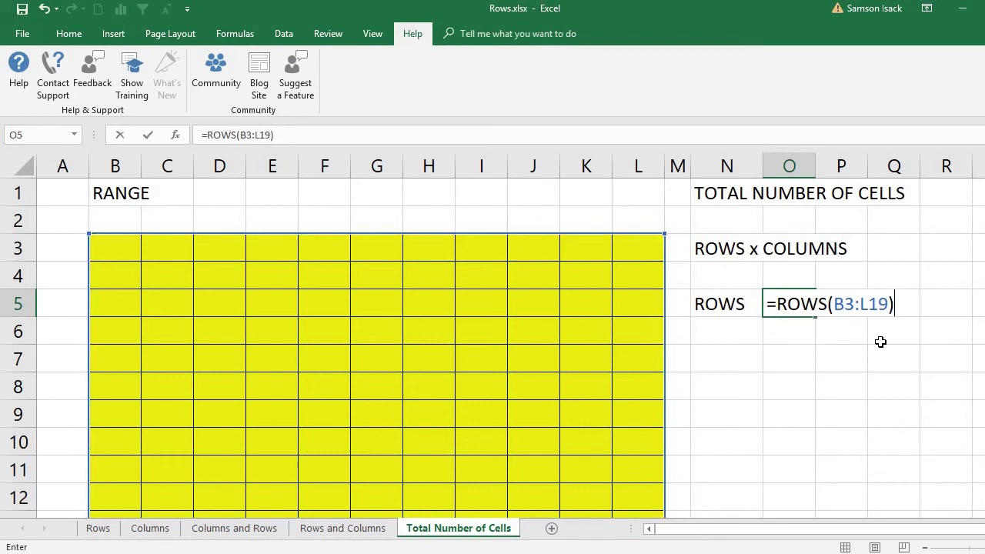
pyautogui.press('Return')
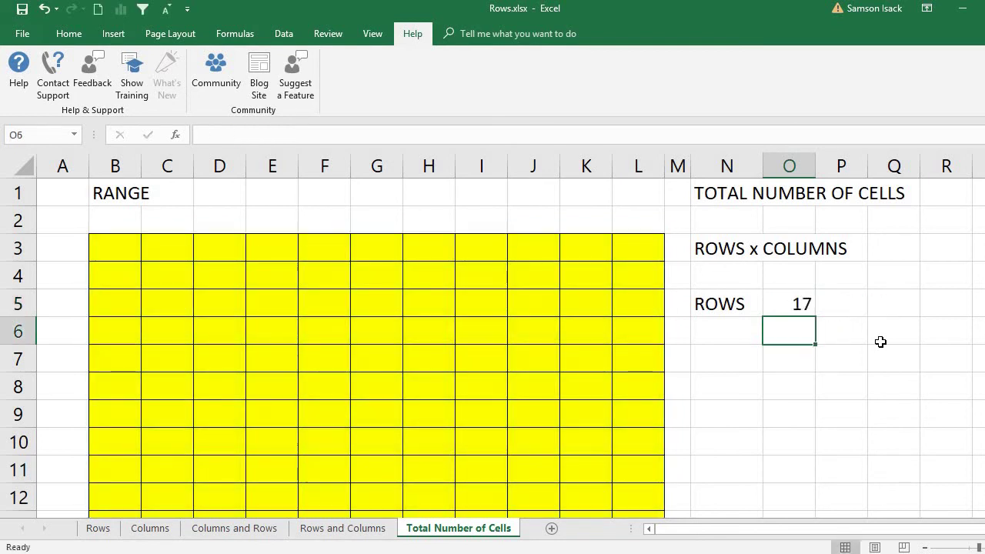
pyautogui.click(802, 309)
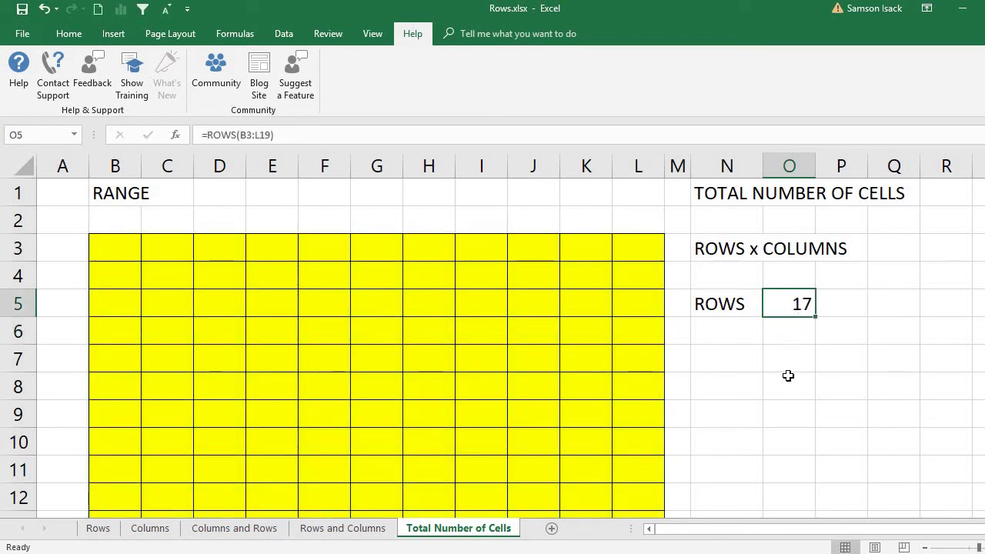
# - Enter the label COLUMNS in capital letters in cell N6, below the ROWS label
pyautogui.click(732, 338)
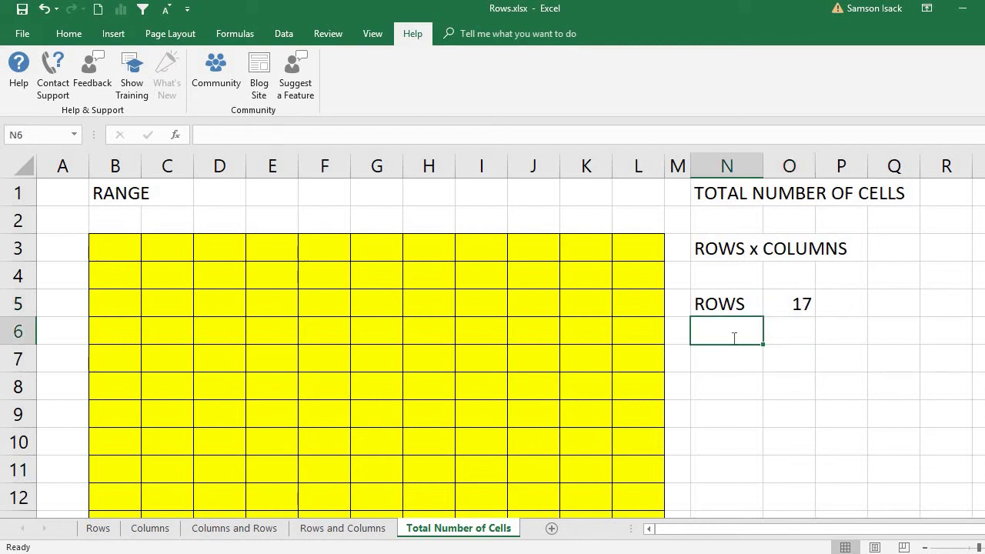
pyautogui.write('column')
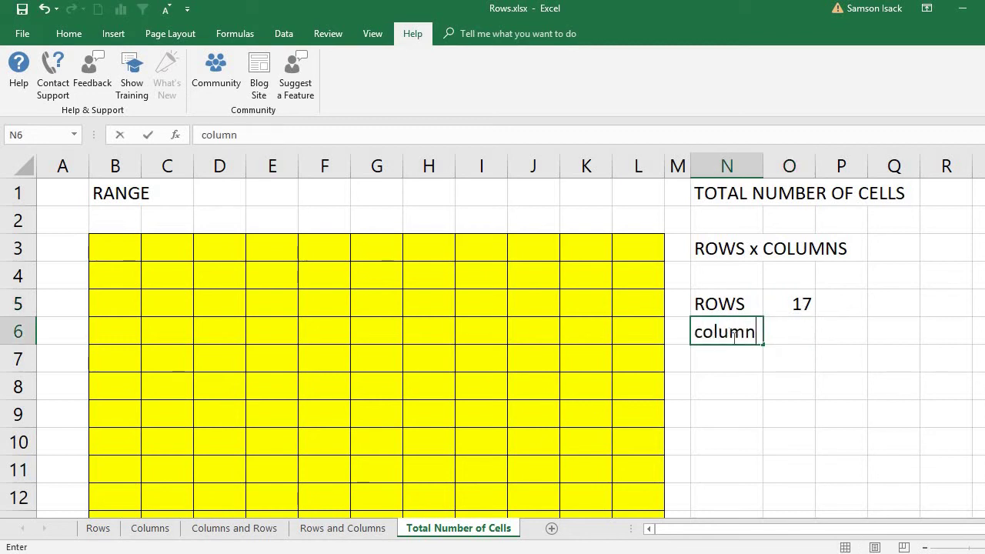
pyautogui.press('BackSpace')
pyautogui.press('BackSpace')
pyautogui.press('BackSpace')
pyautogui.press('BackSpace')
pyautogui.press('BackSpace')
pyautogui.press('BackSpace')
pyautogui.write('C')
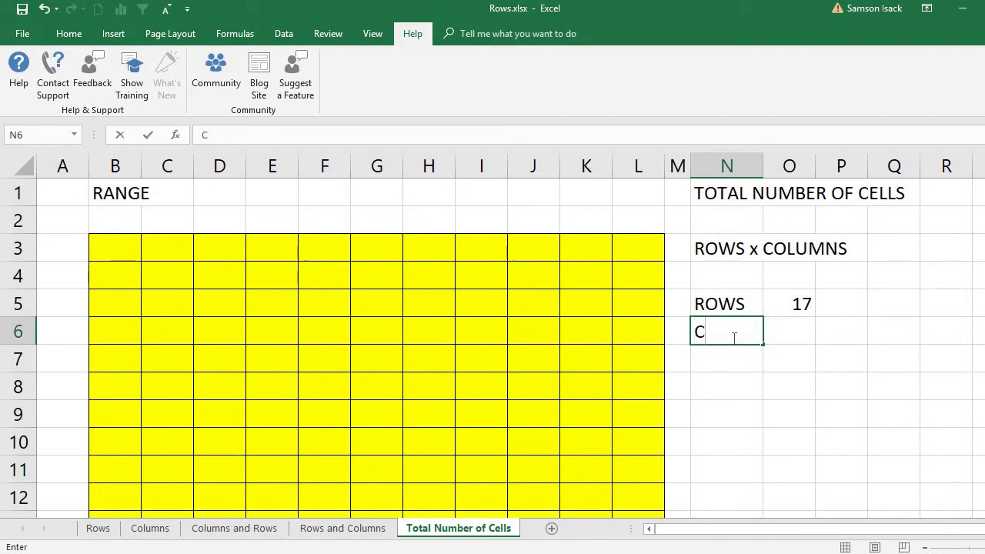
pyautogui.write('OLUMNS')
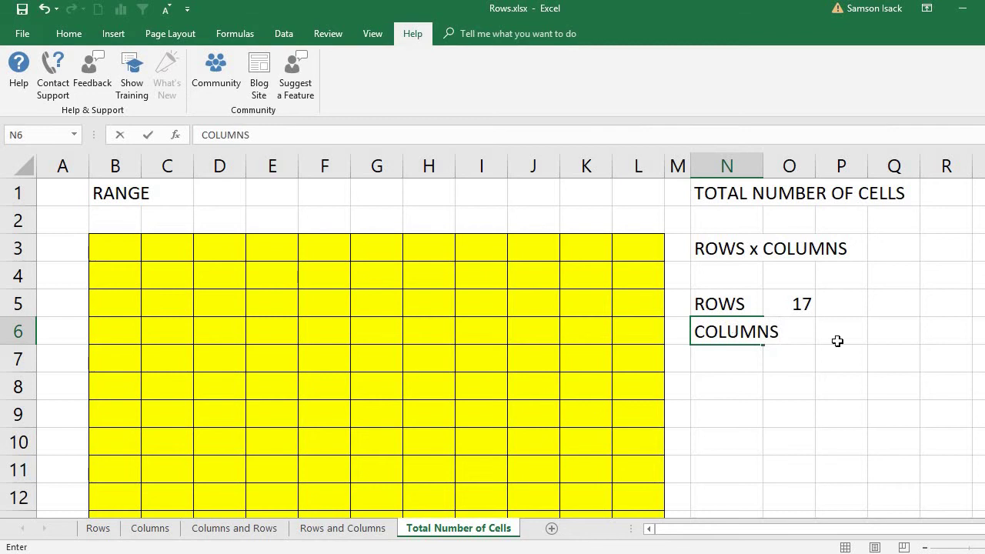
pyautogui.click(756, 378)
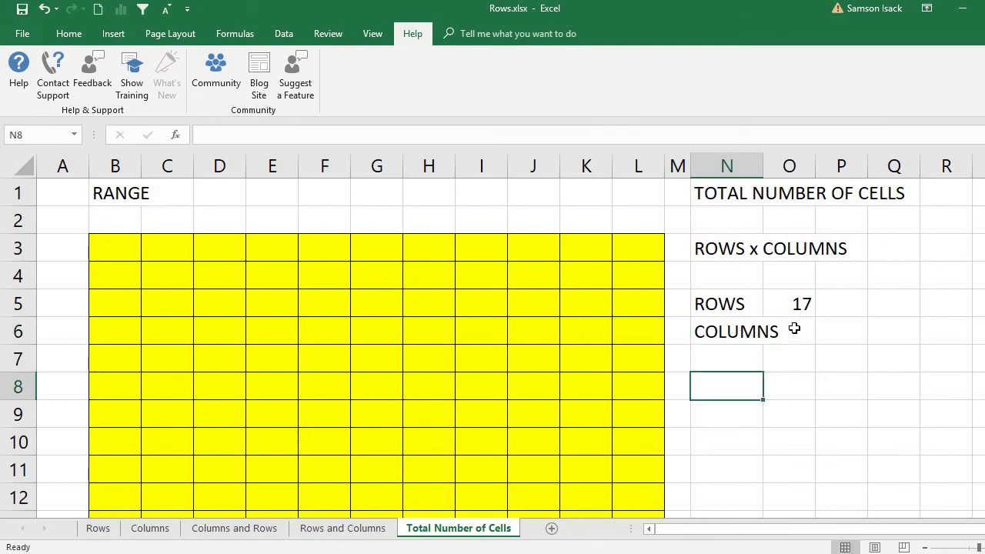
# - Widen column N just enough to fit the COLUMNS label, without fitting the longer sheet title
pyautogui.click(788, 329)
pyautogui.doubleClick(764, 165)
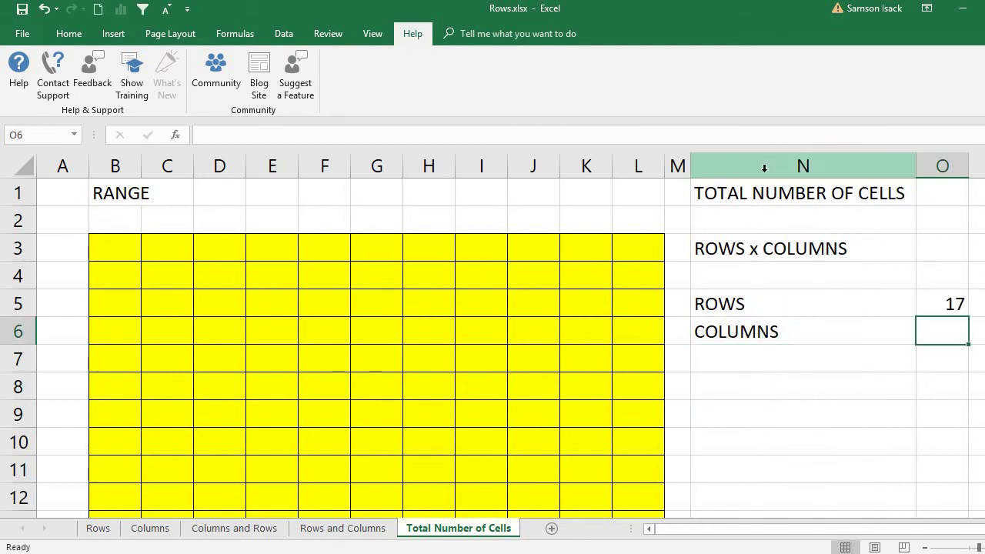
pyautogui.moveTo(918, 159); pyautogui.dragTo(804, 187)
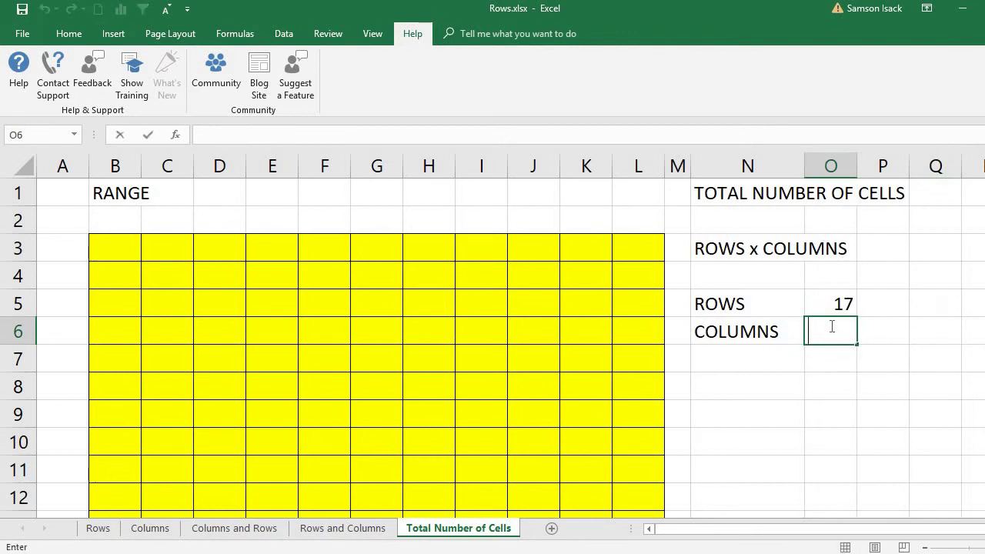
# - Count the columns of the yellow range by entering =COLUMNS(B3:L19) in cell O6, beside the COLUMNS label
pyautogui.write('=C')
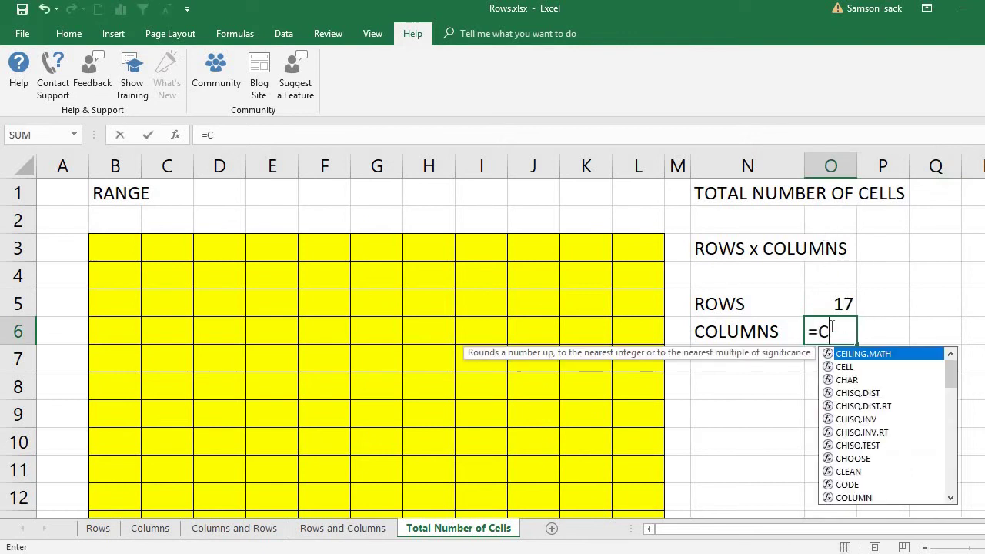
pyautogui.write('OLUMNS')
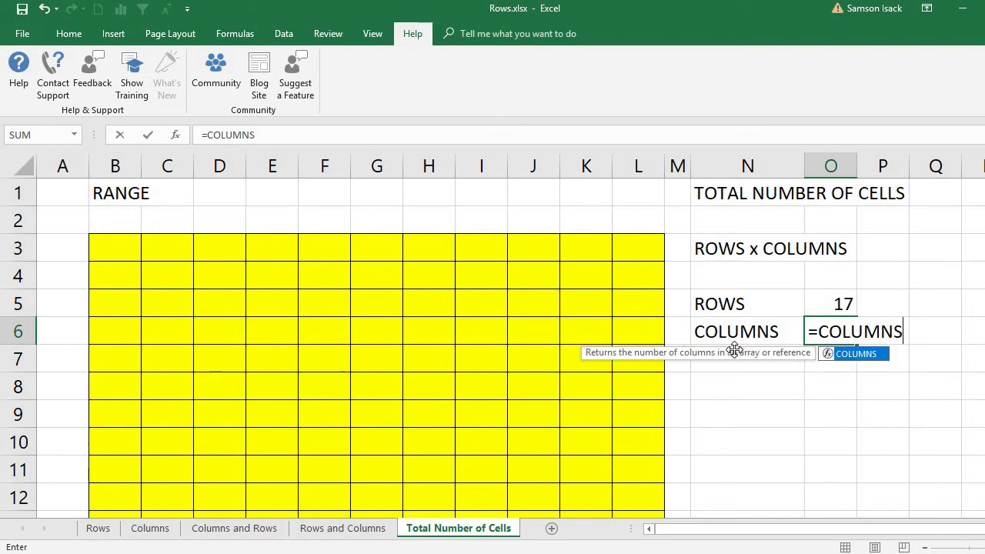
pyautogui.doubleClick(816, 353)
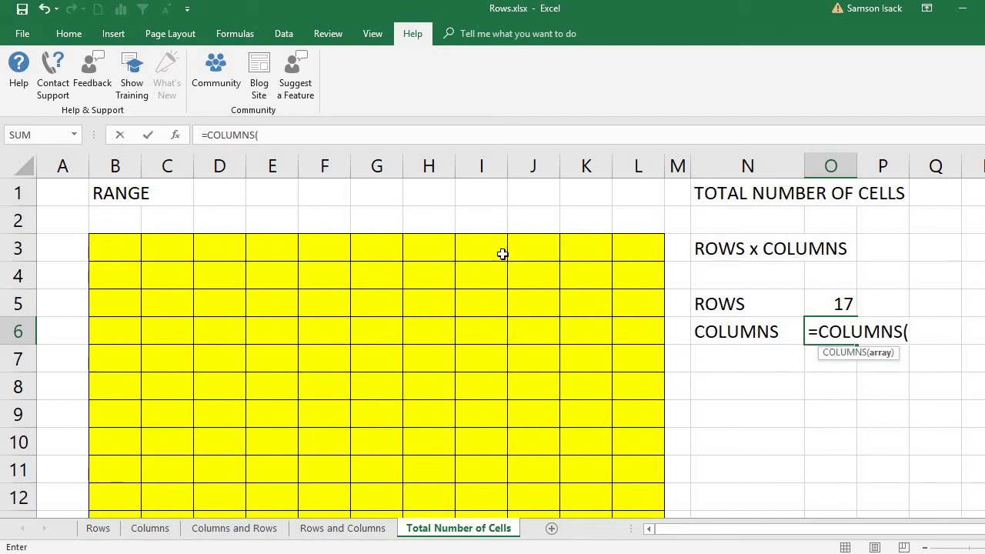
pyautogui.click(108, 248)
pyautogui.moveTo(349, 259); pyautogui.dragTo(631, 431)
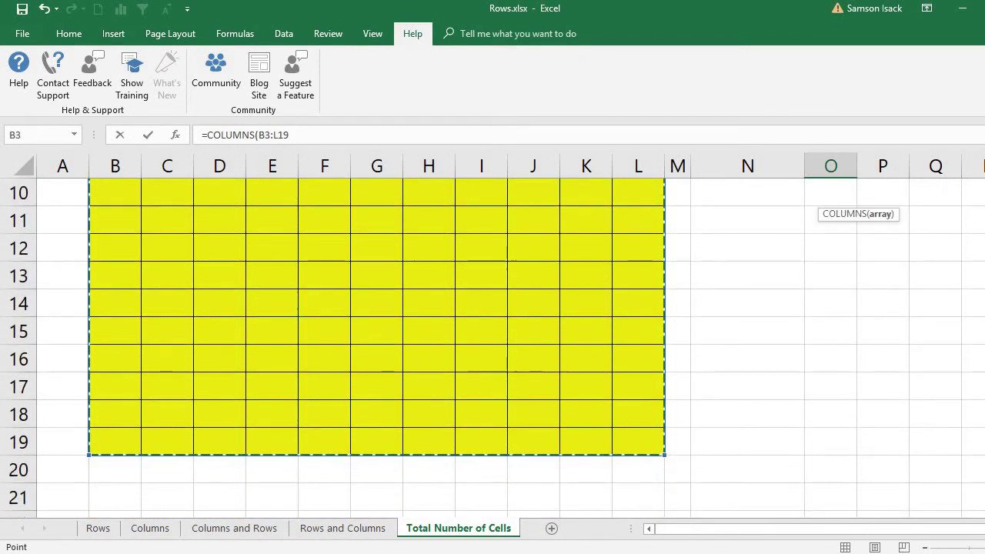
pyautogui.scroll(3, 493, 346)
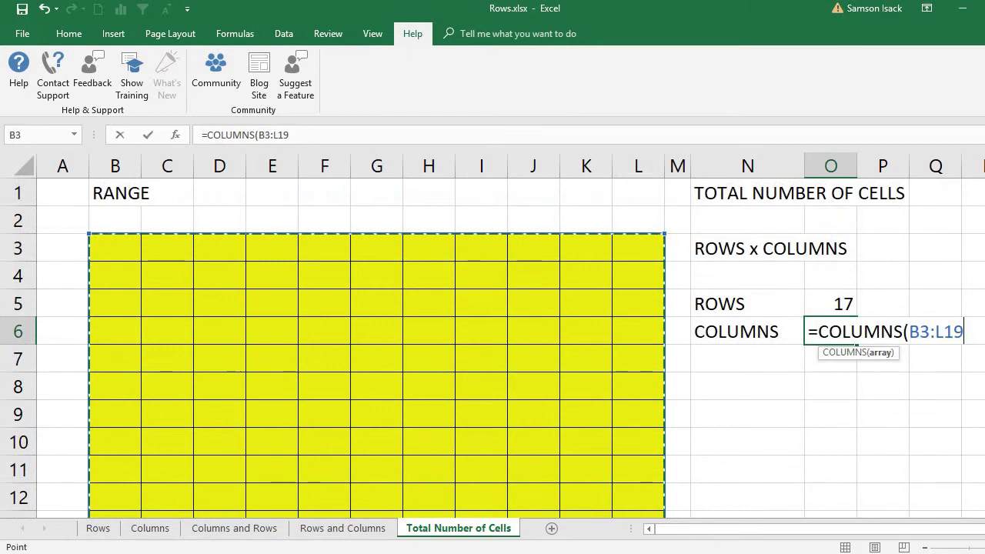
pyautogui.write(')')
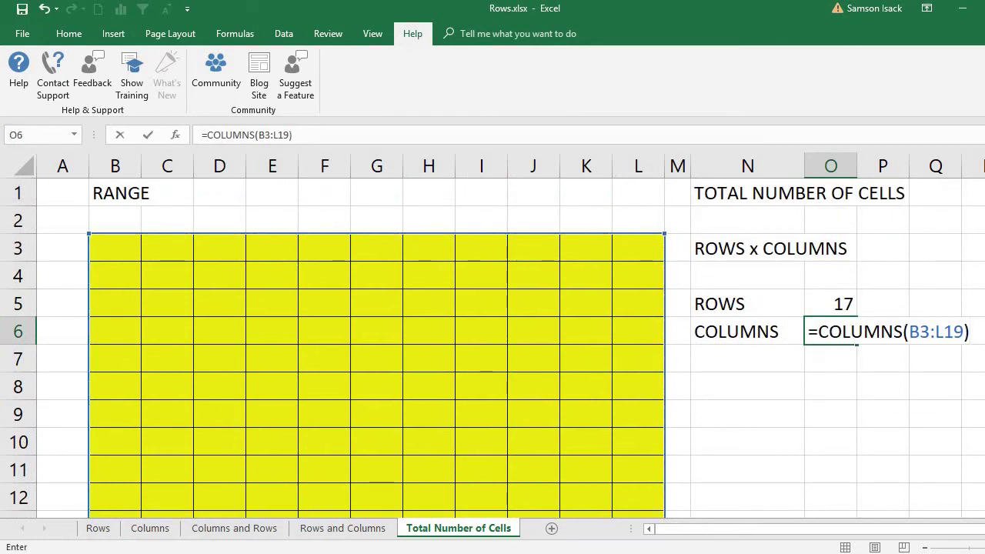
pyautogui.press('Return')
pyautogui.click(838, 334)
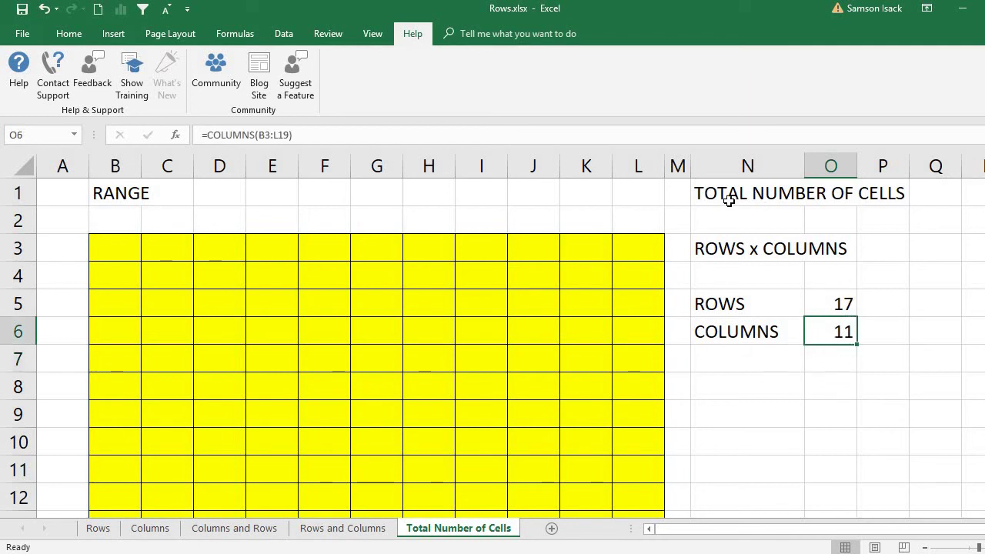
pyautogui.click(756, 225)
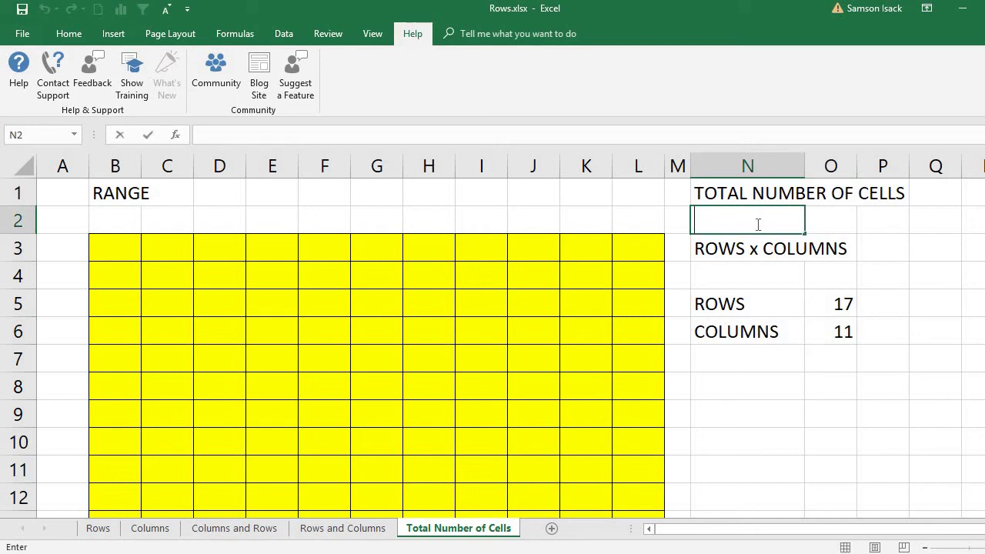
pyautogui.write('=')
pyautogui.press('BackSpace')
# - Multiply the row count by the column count in cell O7 with the formula =O5*O6
pyautogui.click(833, 364)
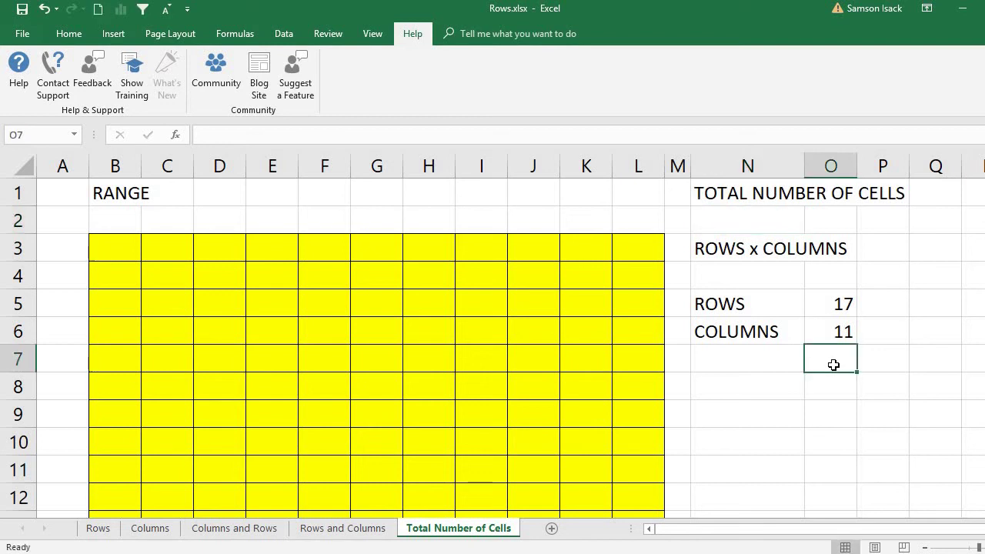
pyautogui.write('=')
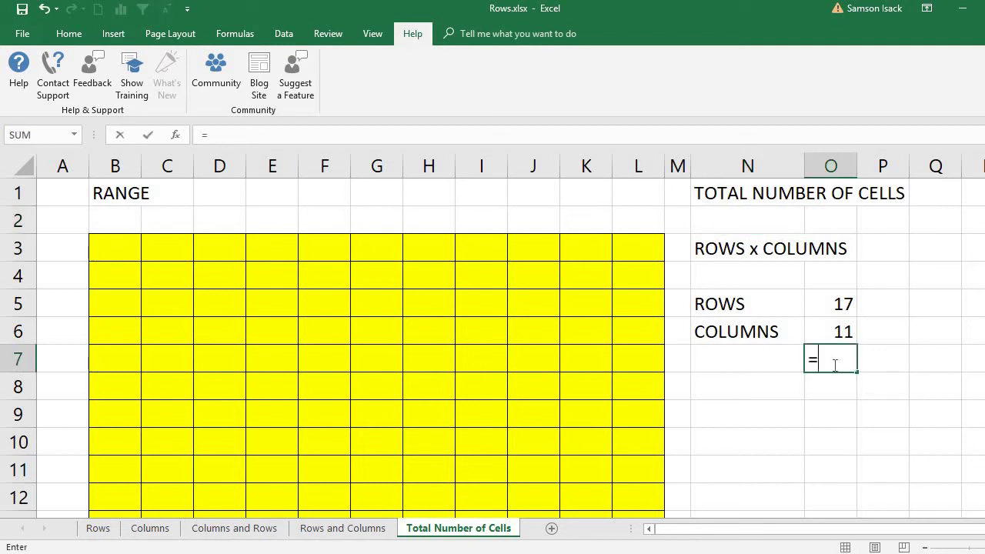
pyautogui.click(831, 306)
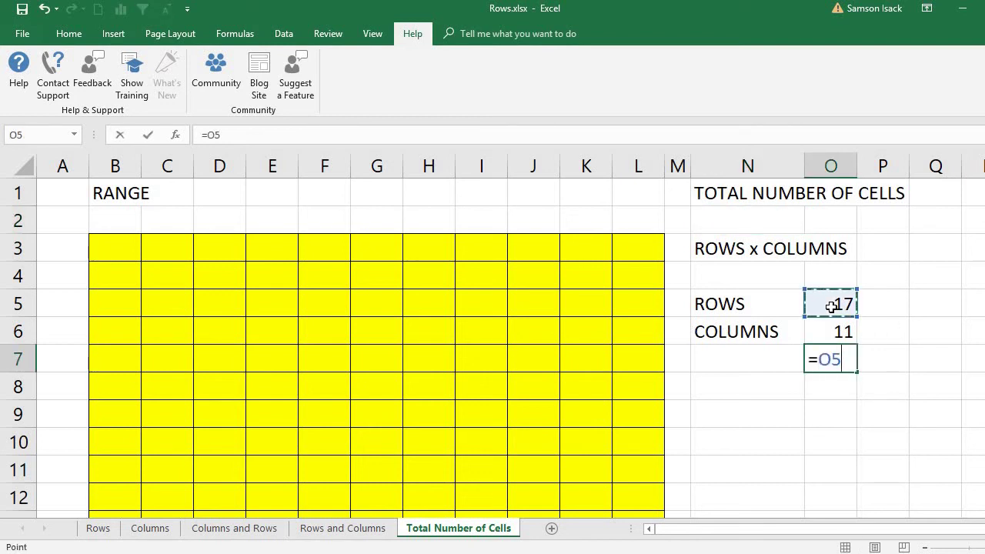
pyautogui.write('*')
pyautogui.click(829, 332)
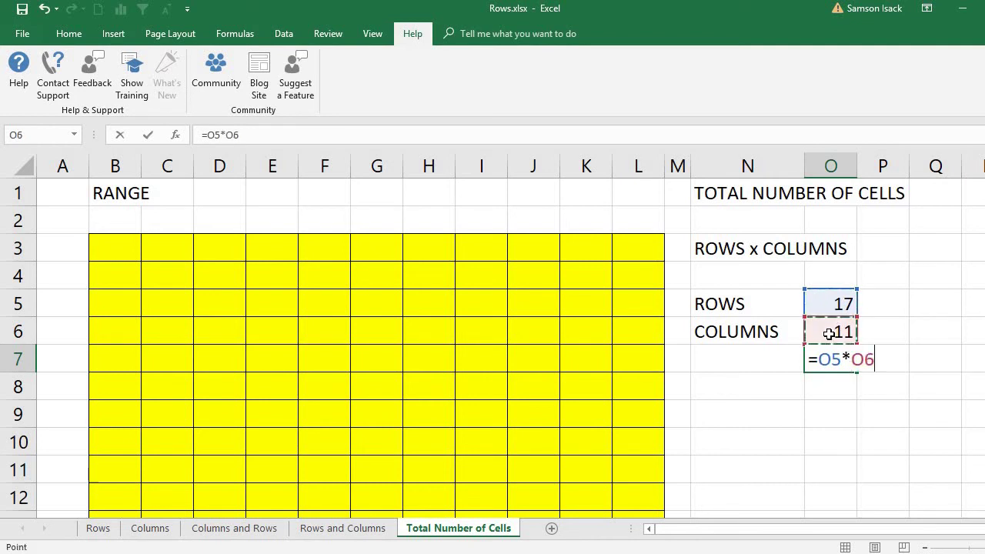
pyautogui.press('Return')
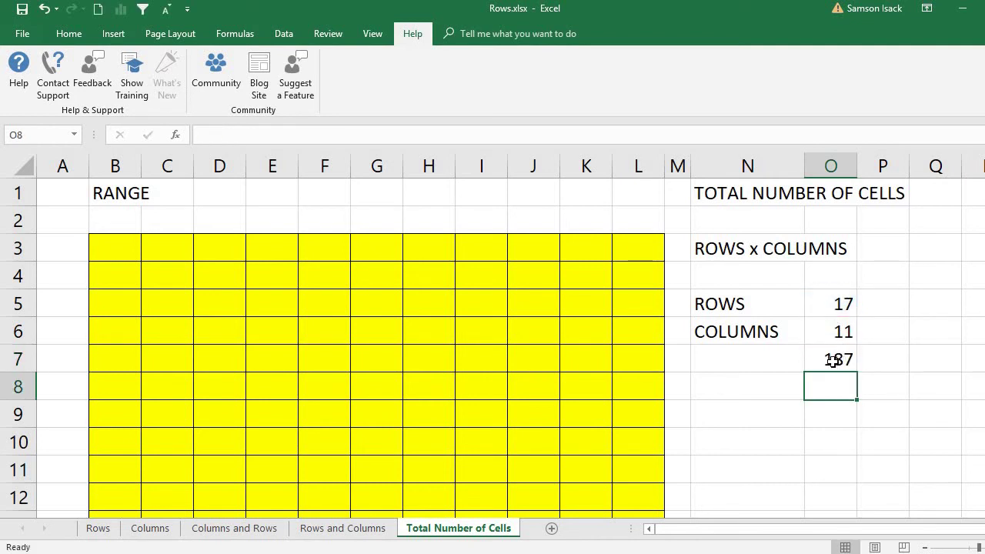
pyautogui.click(831, 360)
# - Begin a single-cell total formula in N2 with the ROWS function, using the whole yellow range B3:L19 as its array
pyautogui.doubleClick(715, 218)
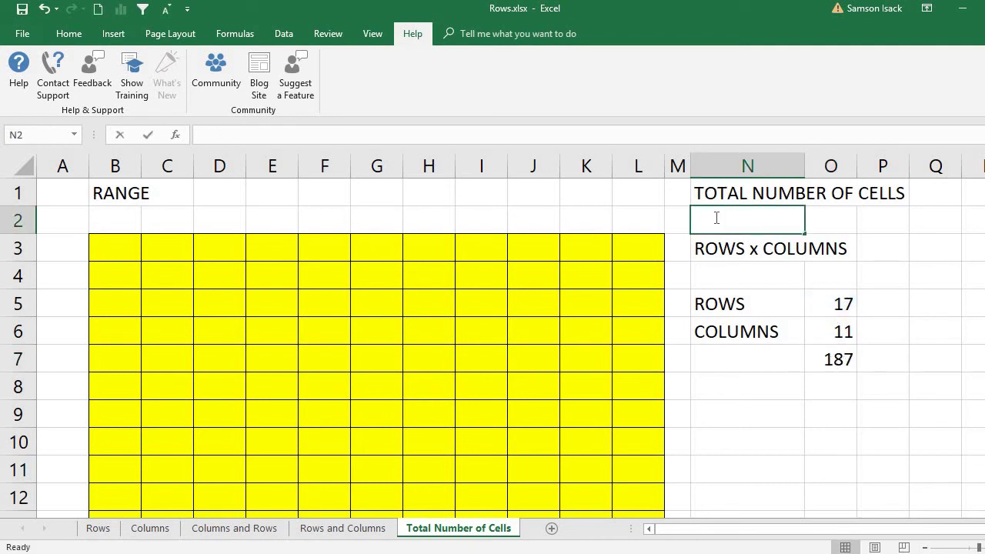
pyautogui.write('=')
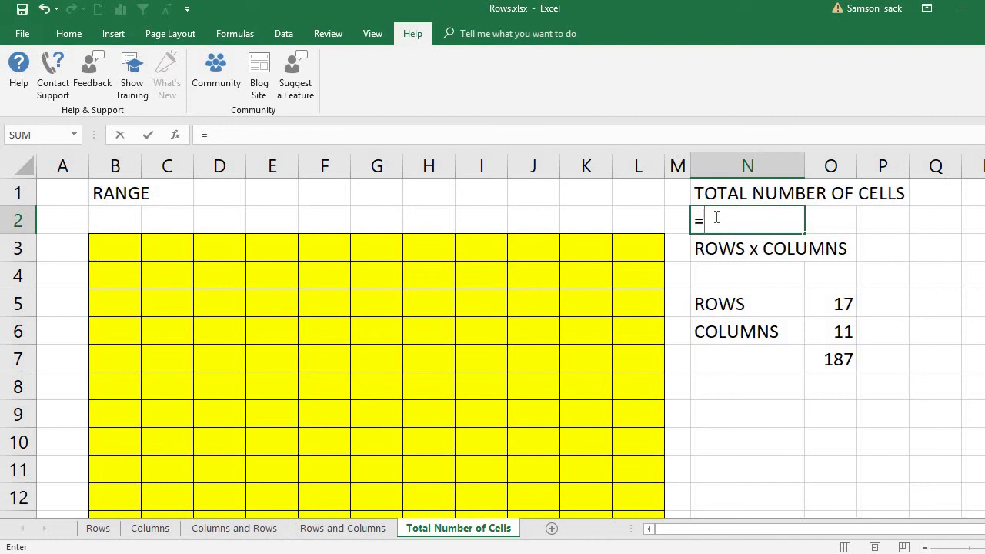
pyautogui.write('ROWS')
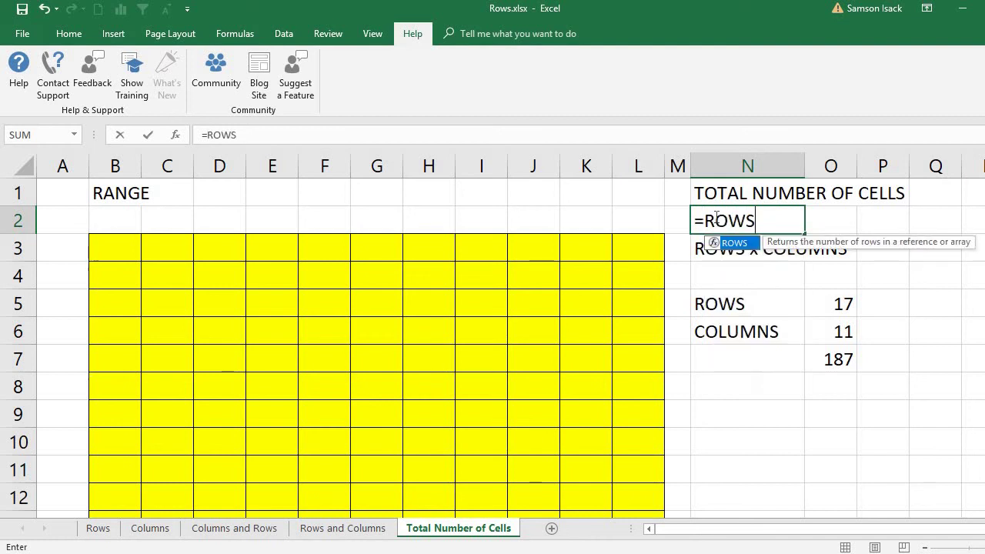
pyautogui.write('(')
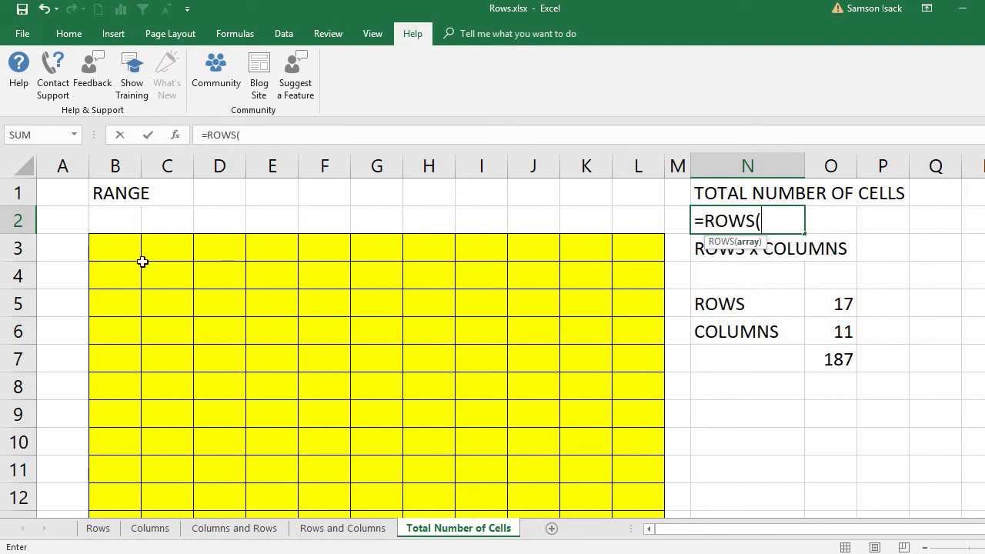
pyautogui.click(115, 247)
pyautogui.moveTo(309, 253); pyautogui.dragTo(631, 411)
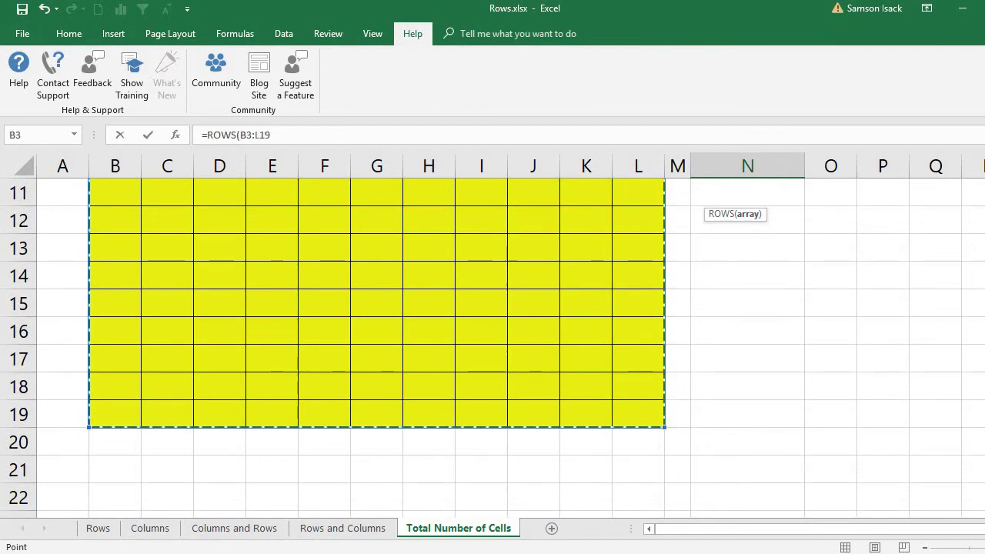
pyautogui.scroll(2, 869, 363)
pyautogui.scroll(2, 868, 362)
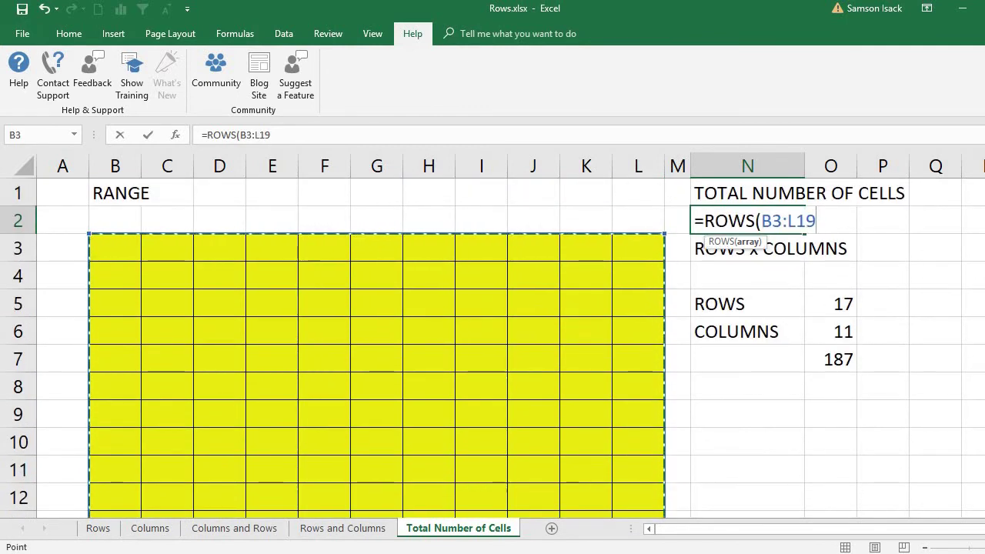
# - Complete the N2 formula as =ROWS(B3:L19)*COLUMNS(B3:L19), multiplying the row count by the column count of the same range
pyautogui.write(')*')
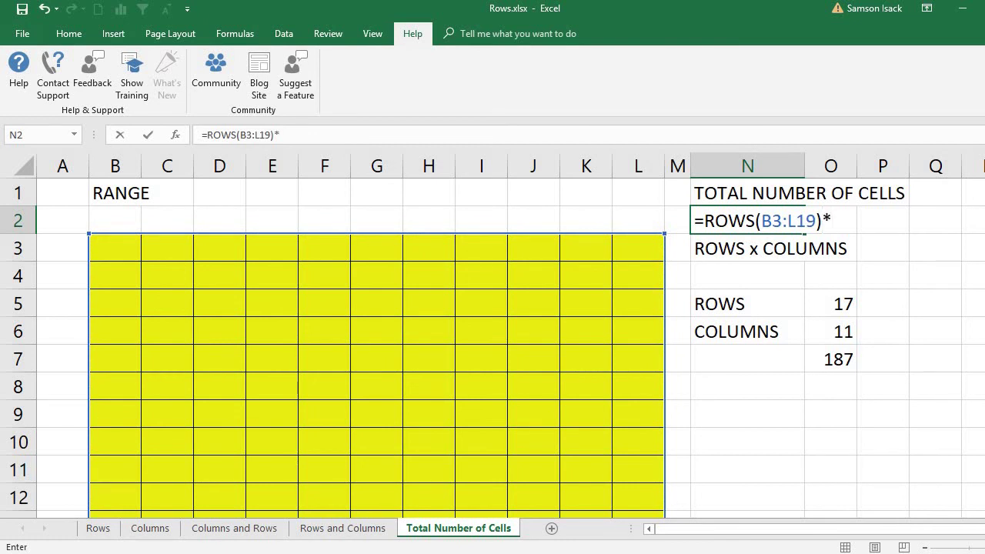
pyautogui.write('COLUMNS(')
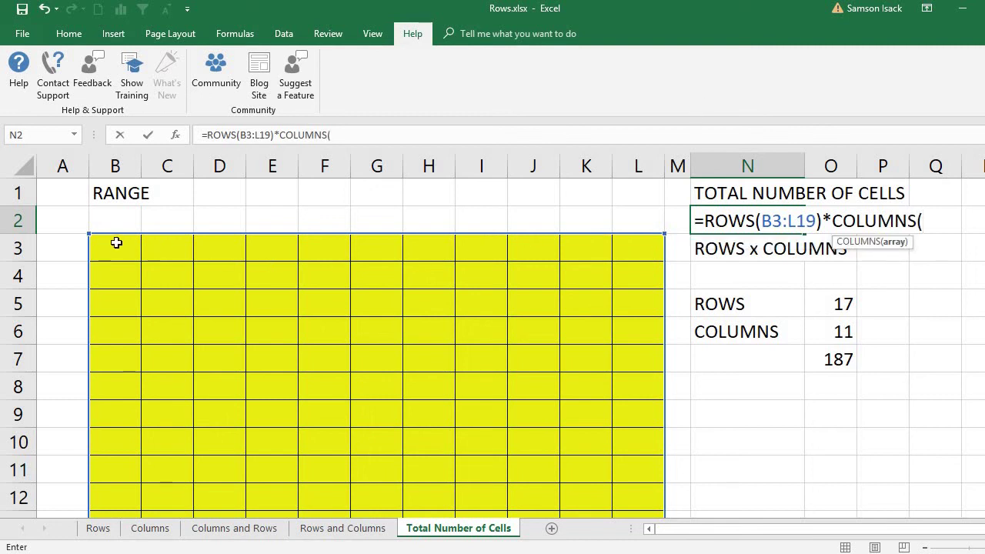
pyautogui.moveTo(116, 243); pyautogui.dragTo(649, 414)
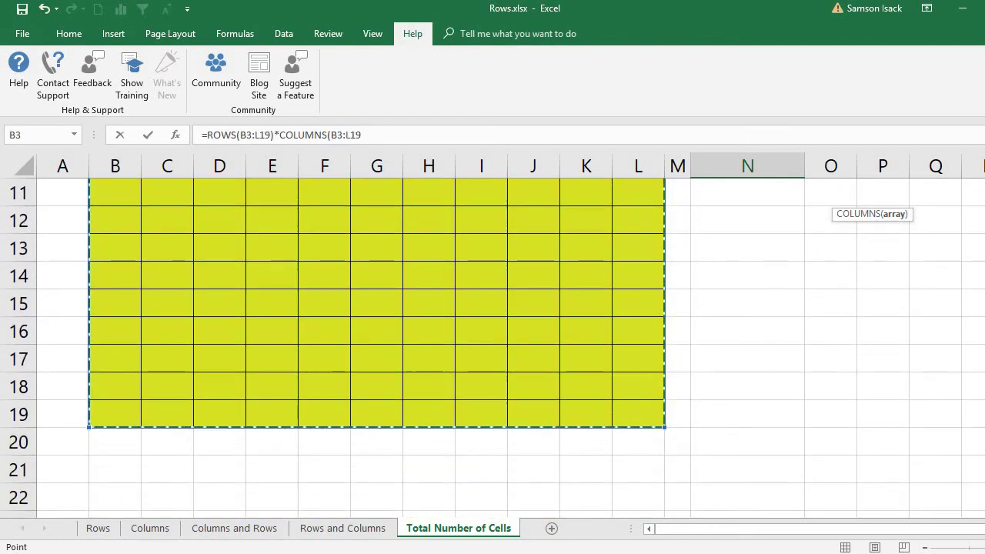
pyautogui.scroll(4, 979, 391)
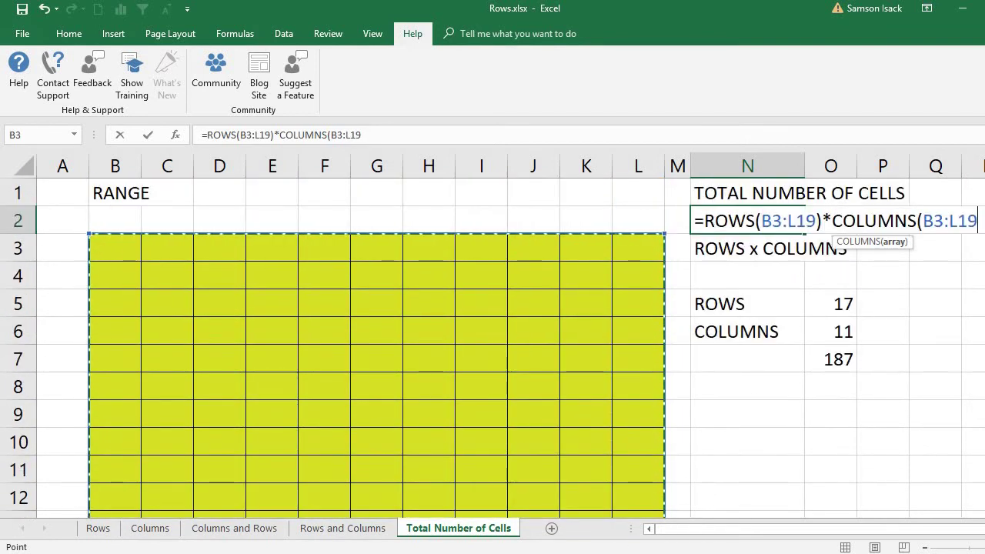
pyautogui.write(')')
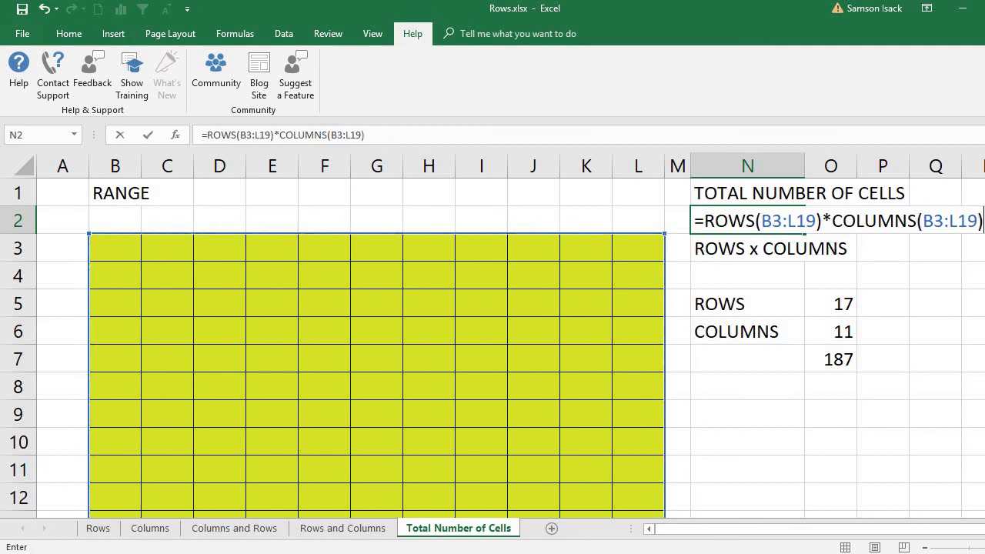
pyautogui.press('Return')
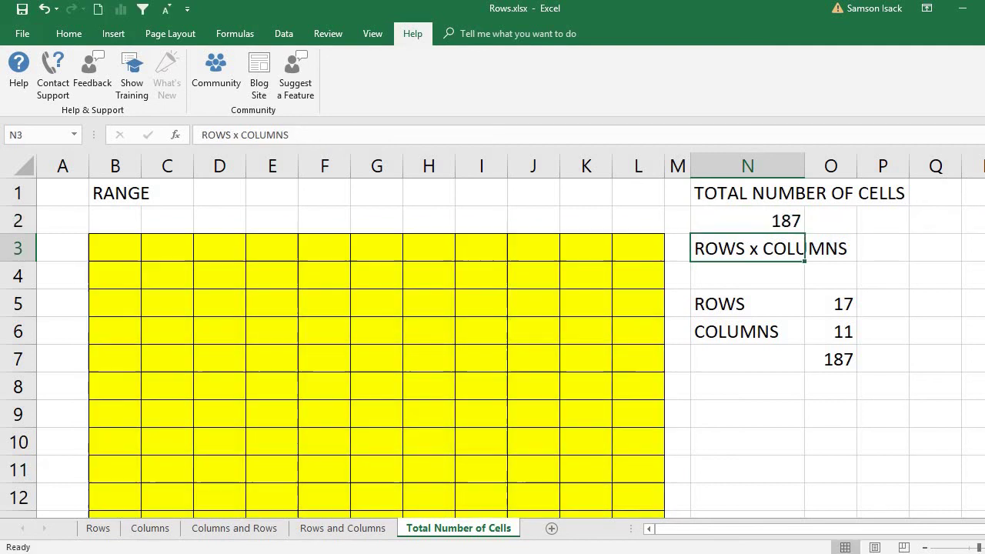
pyautogui.click(736, 218)
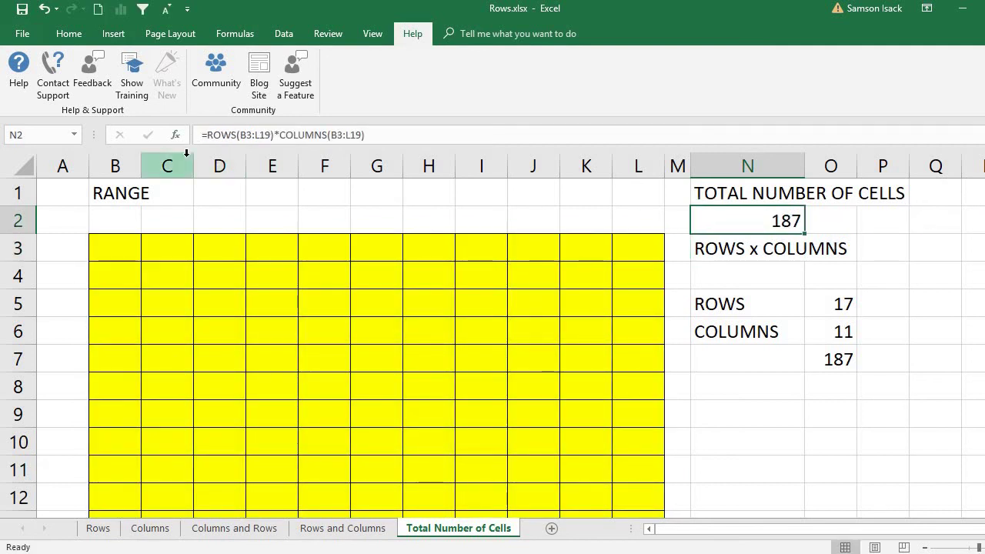